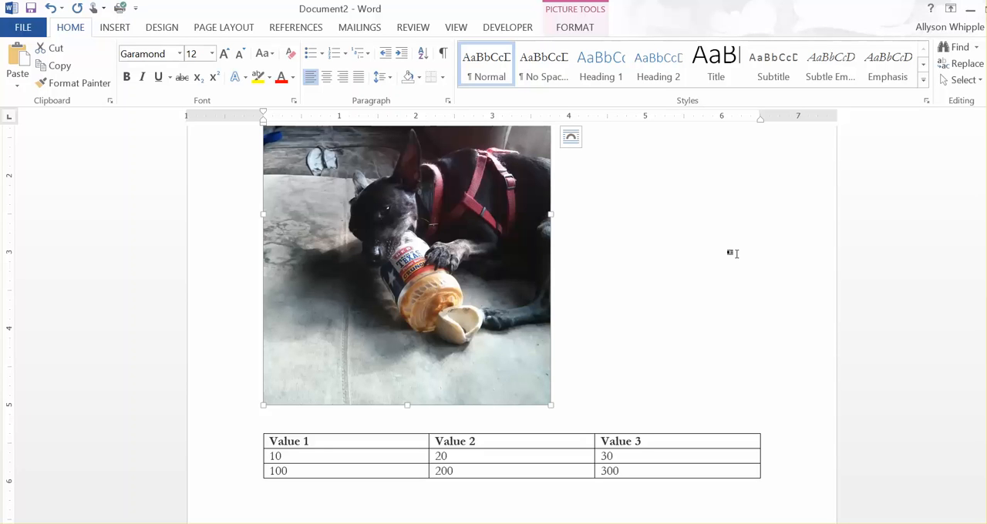
# Step: Write the text "Sample Caption" on the line below the dog picture and delete it again
pyautogui.click(283, 415)
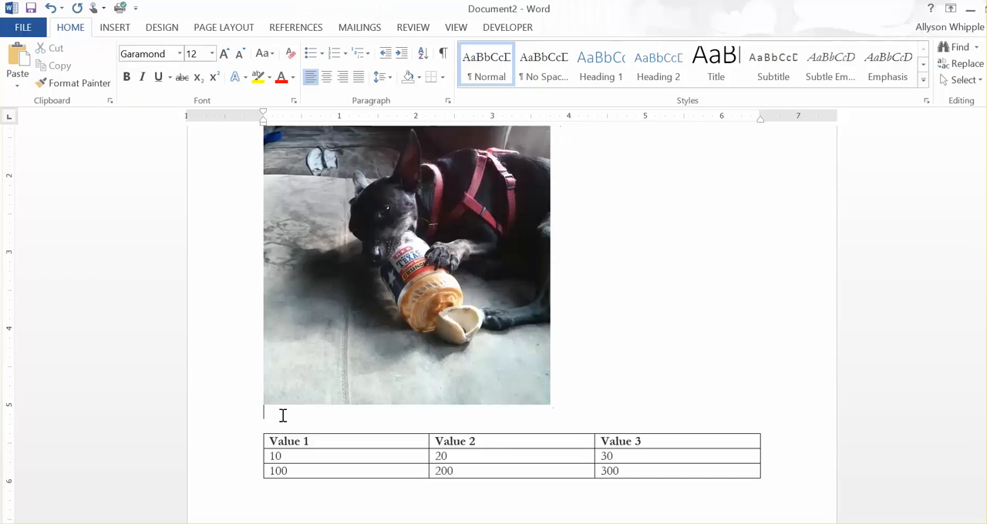
pyautogui.write('Sample Caption')
pyautogui.click(365, 410)
pyautogui.keyDown('shift'); pyautogui.click(259, 414); pyautogui.keyUp('shift')
pyautogui.press('Delete')
# Step: Start inserting a caption for the dog picture and set its label to Figure
pyautogui.click(498, 298)
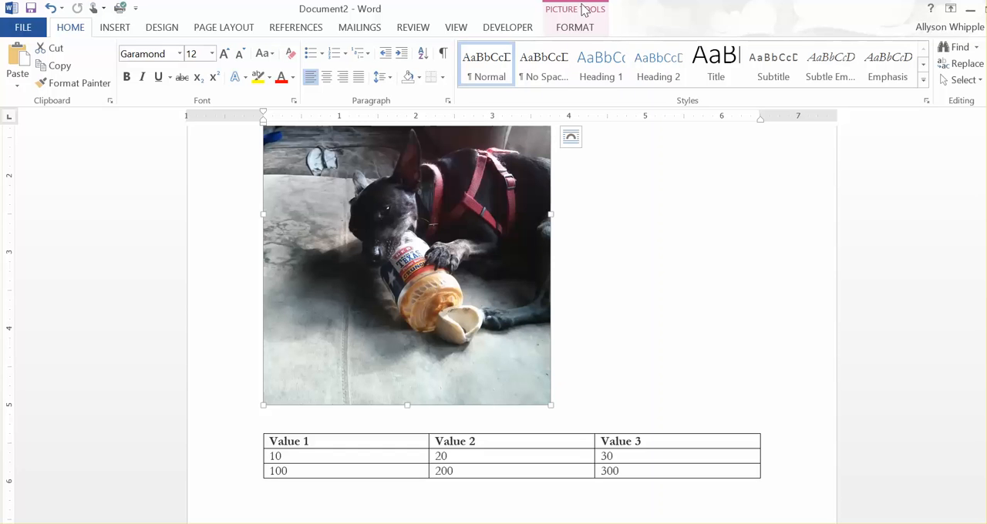
pyautogui.click(293, 31)
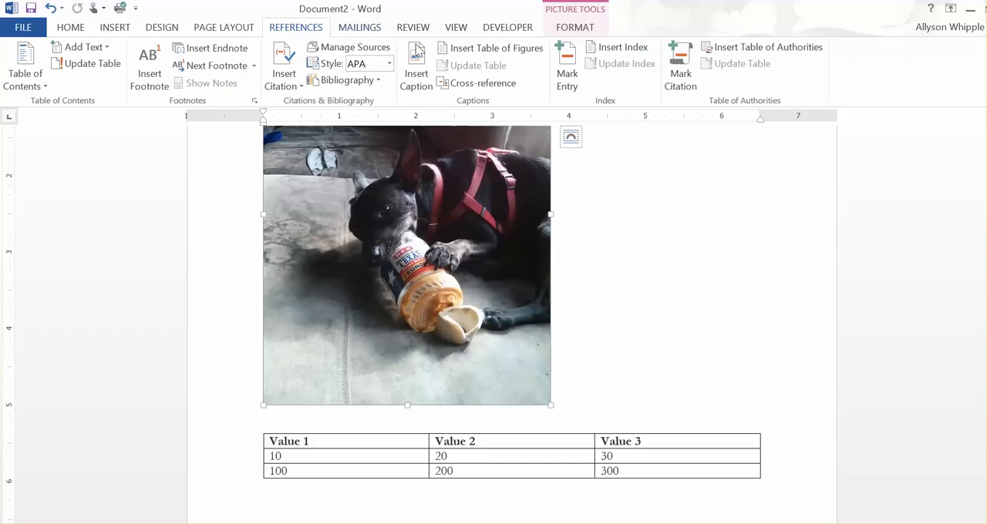
pyautogui.click(417, 62)
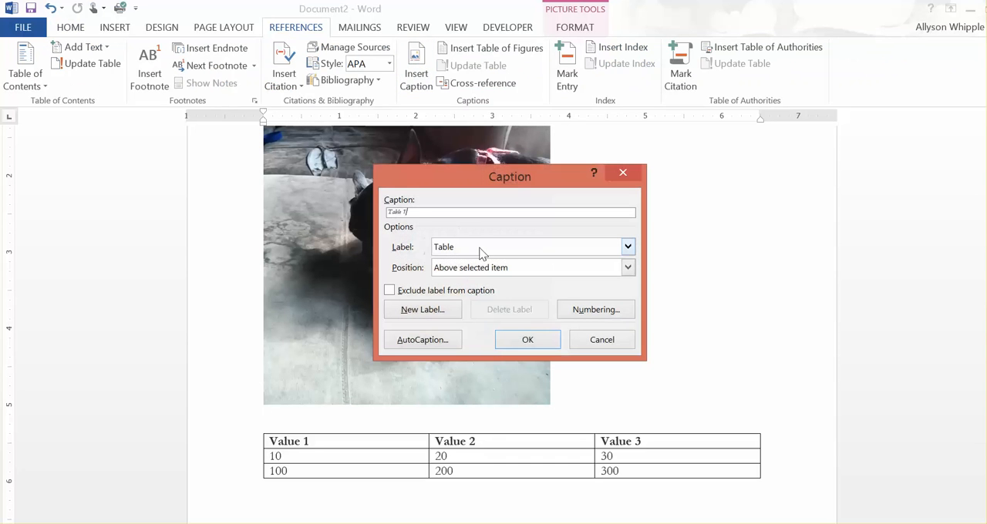
pyautogui.click(627, 247)
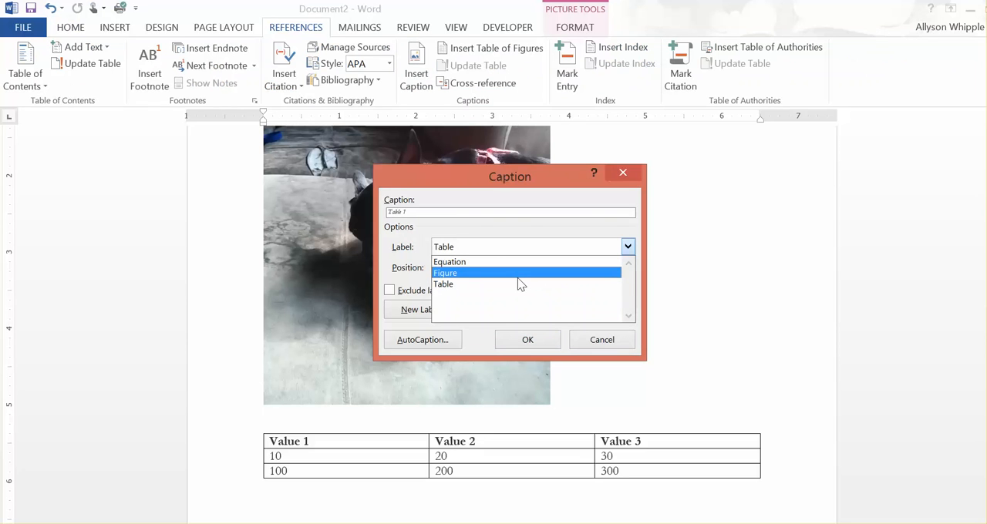
pyautogui.click(474, 221)
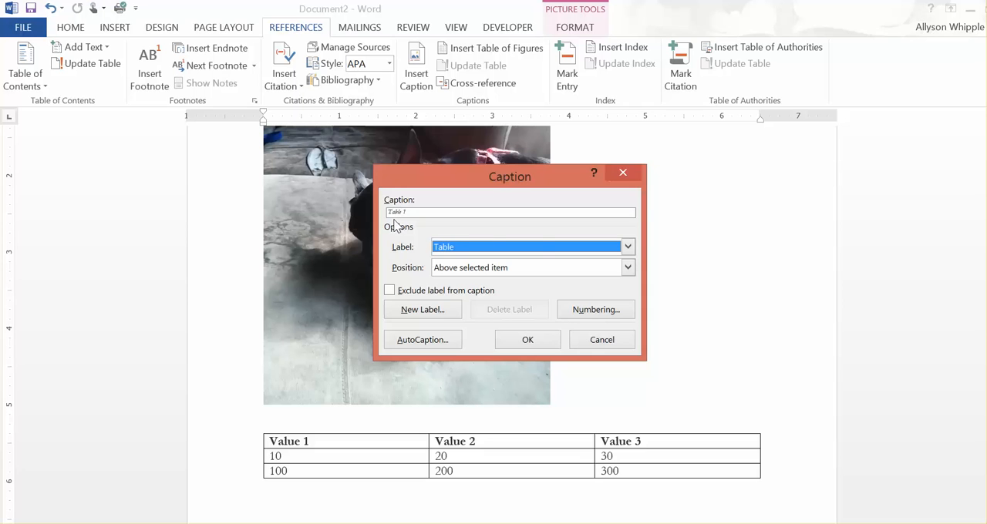
pyautogui.click(629, 250)
pyautogui.click(555, 275)
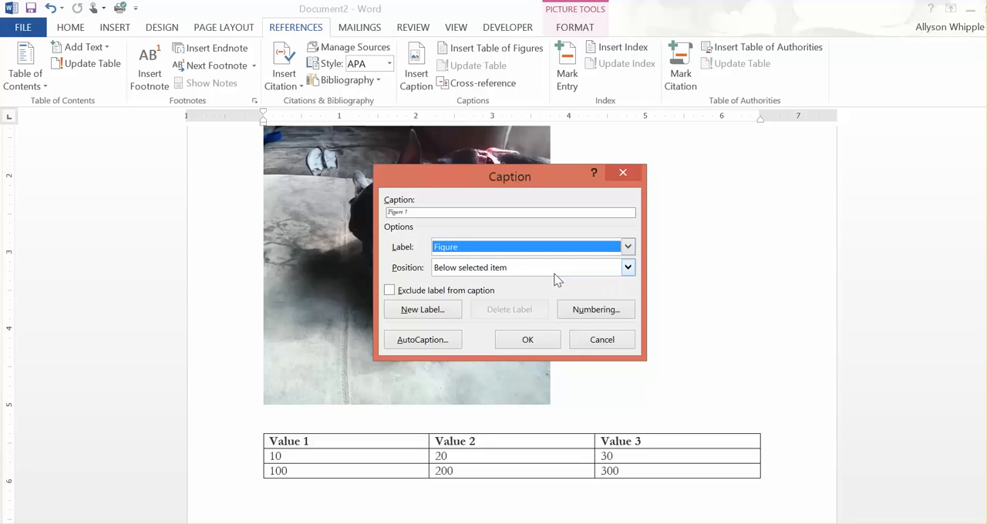
# Step: Create a new caption label named Photo and set the caption's label back to Figure
pyautogui.click(428, 312)
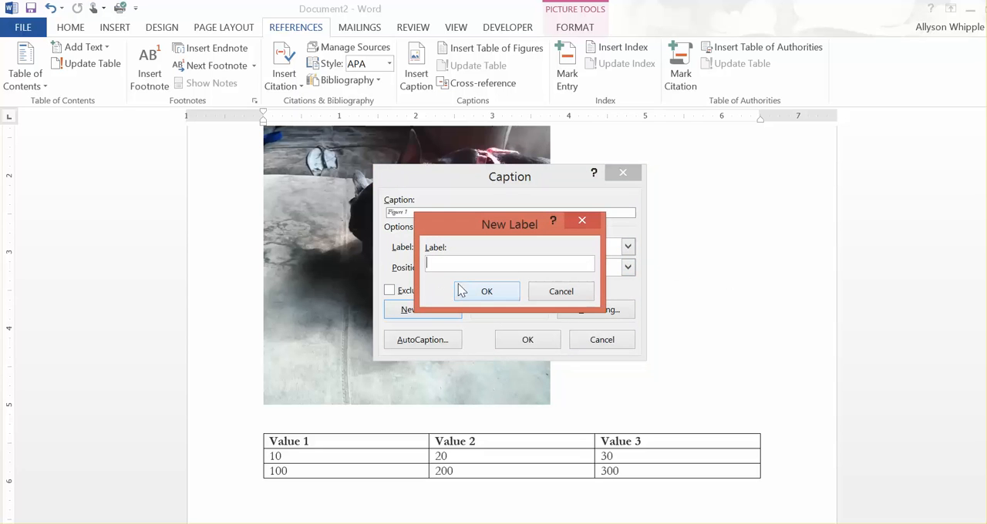
pyautogui.write('Photo')
pyautogui.click(491, 296)
pyautogui.click(627, 248)
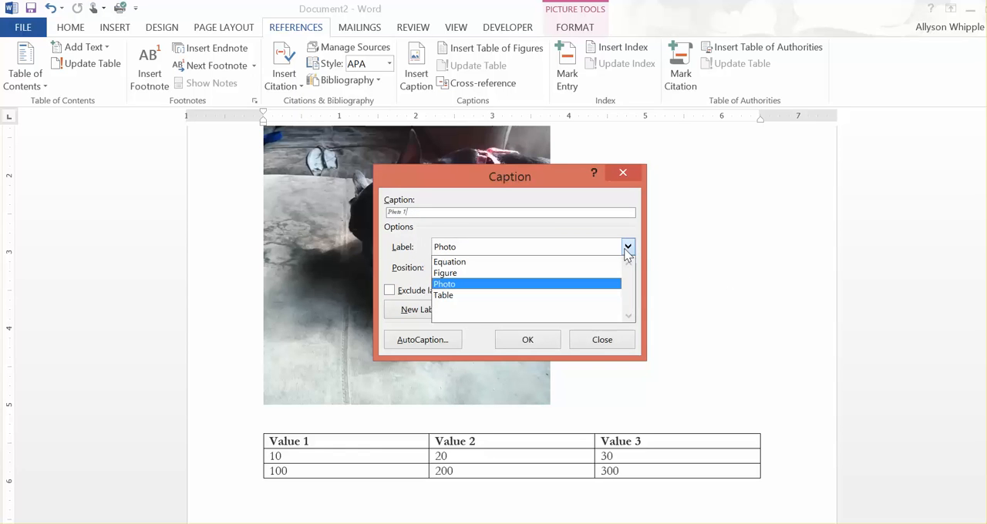
pyautogui.click(536, 275)
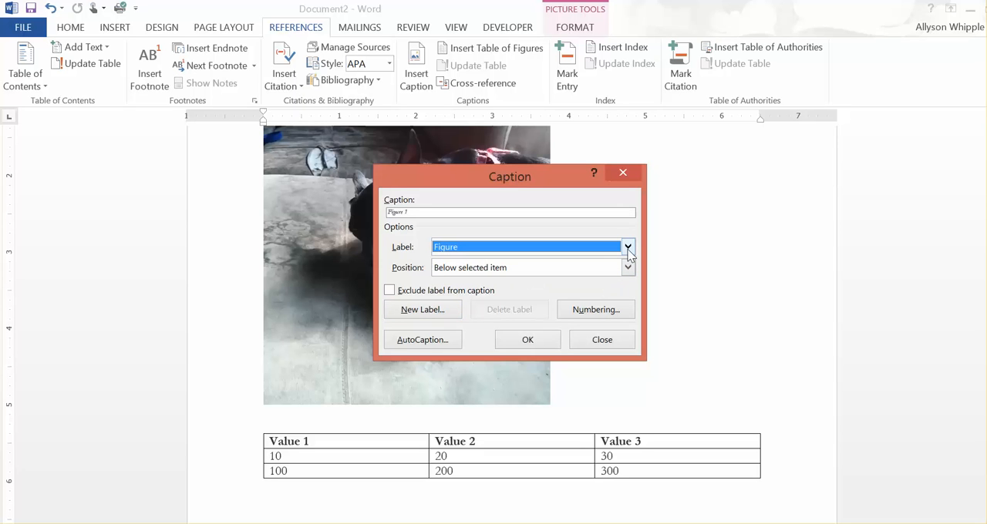
# Step: Create a new caption label named Plate for the picture's caption
pyautogui.click(429, 312)
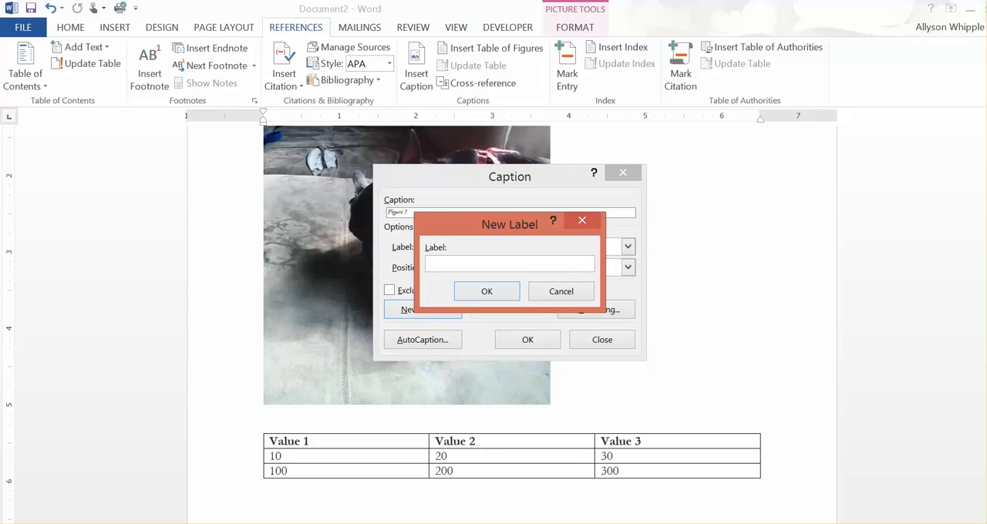
pyautogui.write('Plate')
pyautogui.click(461, 292)
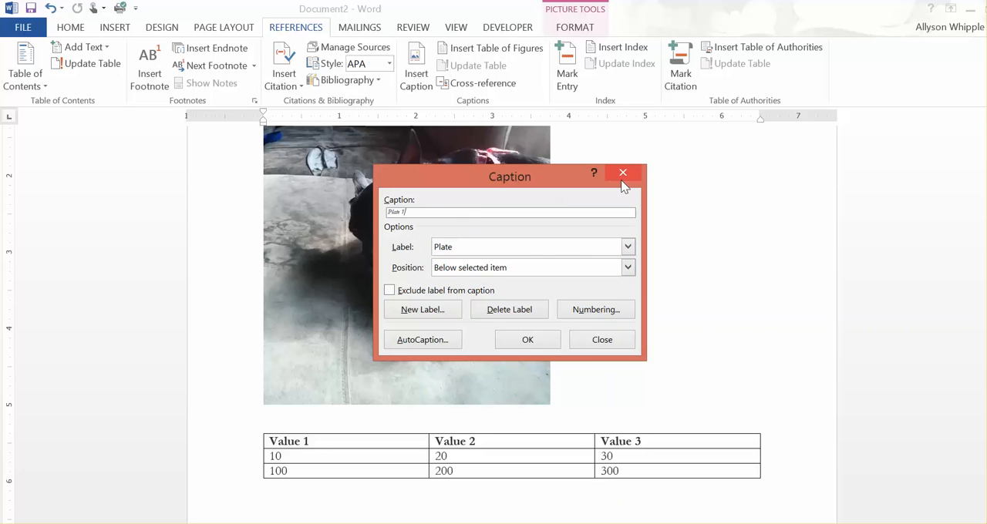
# Step: Add the text "A Dog Eating Peanut Butter" after the Plate number and insert the caption below the selected picture
pyautogui.write('.A')
pyautogui.press('BackSpace')
pyautogui.press('BackSpace')
pyautogui.write('A Dr')
pyautogui.write('g Eating Peanu')
pyautogui.write('t Butter')
pyautogui.click(628, 269)
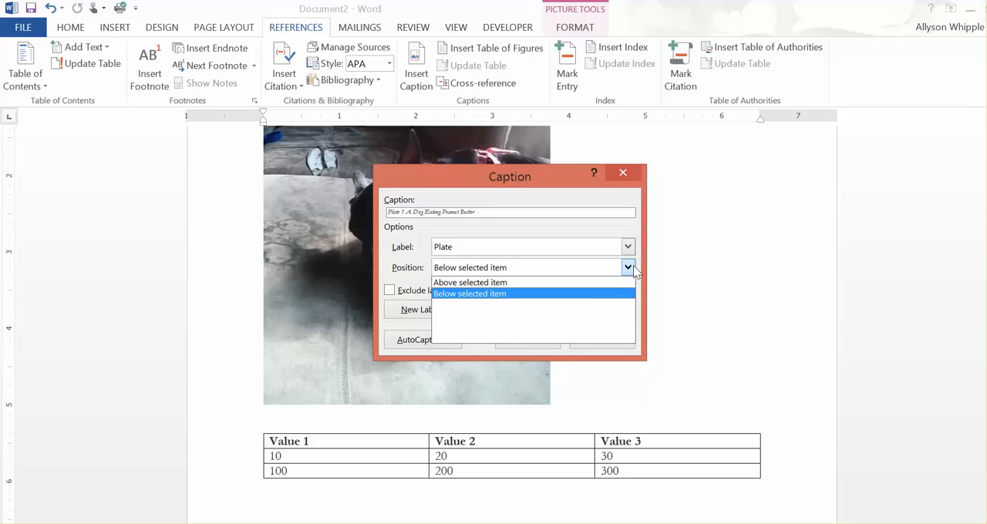
pyautogui.click(491, 296)
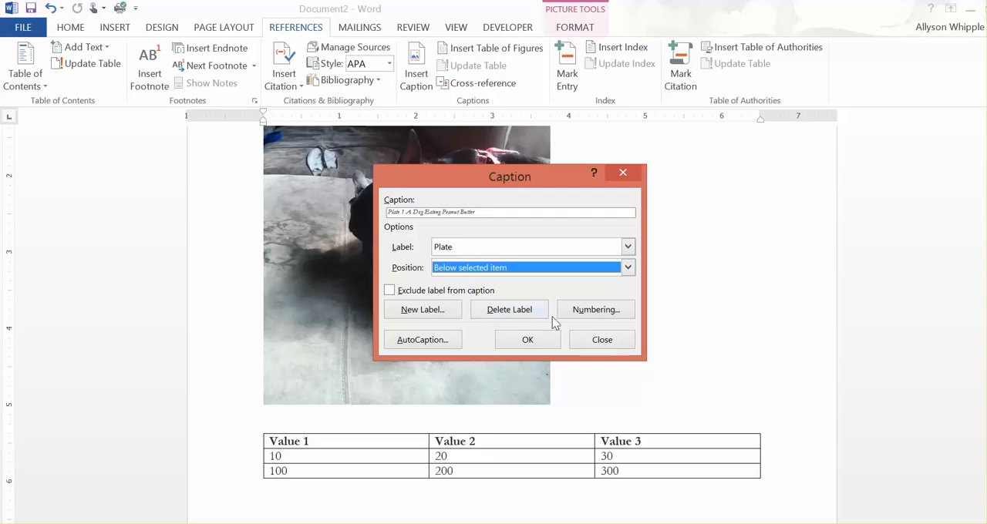
pyautogui.click(522, 340)
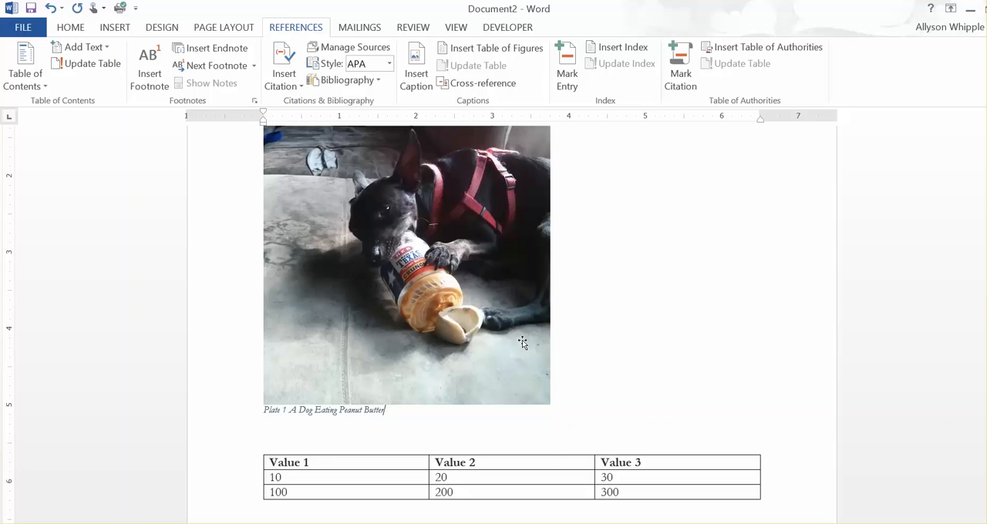
pyautogui.scroll(-2, 522, 340)
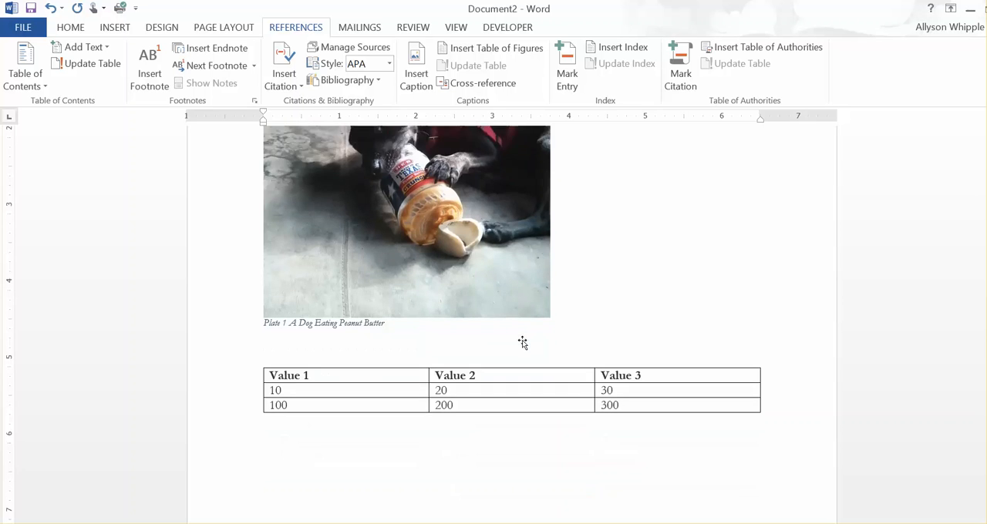
pyautogui.scroll(1, 522, 340)
pyautogui.scroll(-2, 452, 333)
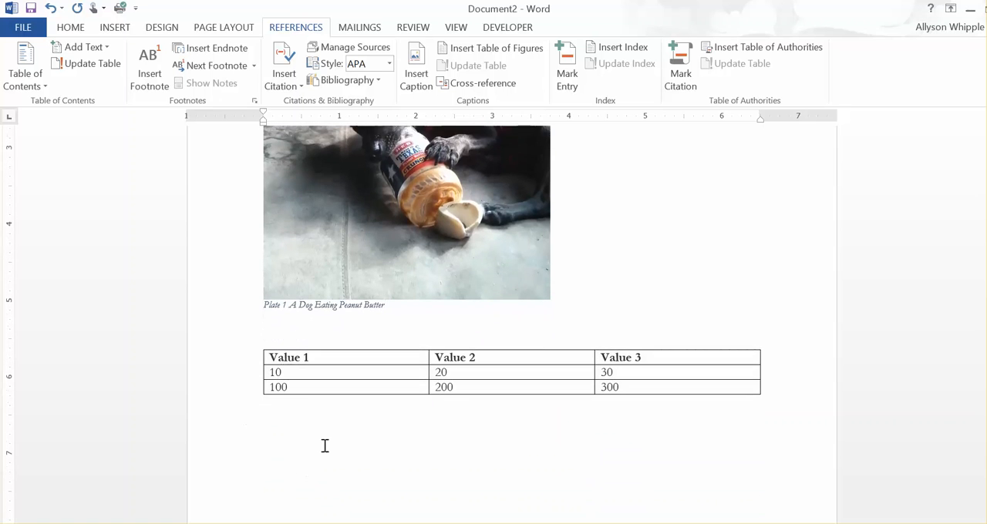
pyautogui.click(328, 378)
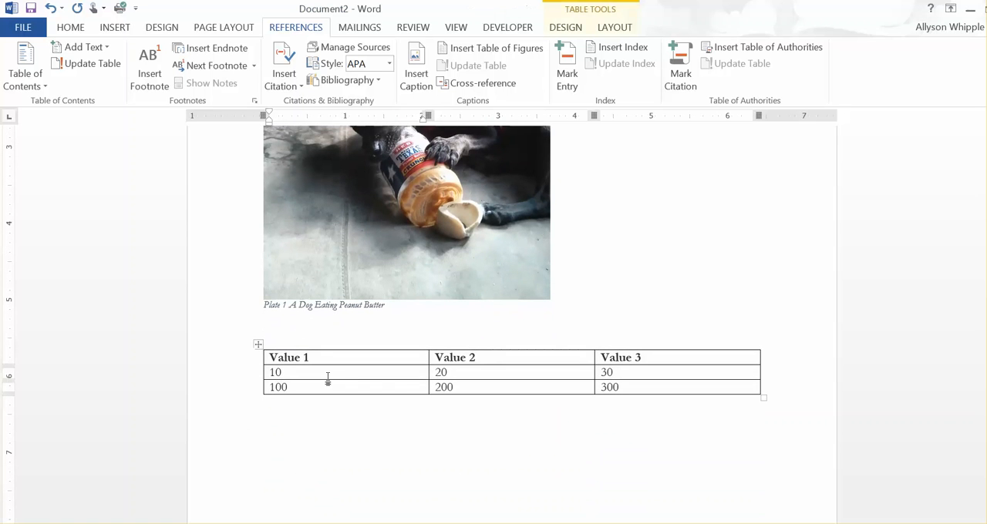
pyautogui.click(402, 358)
pyautogui.scroll(1, 370, 409)
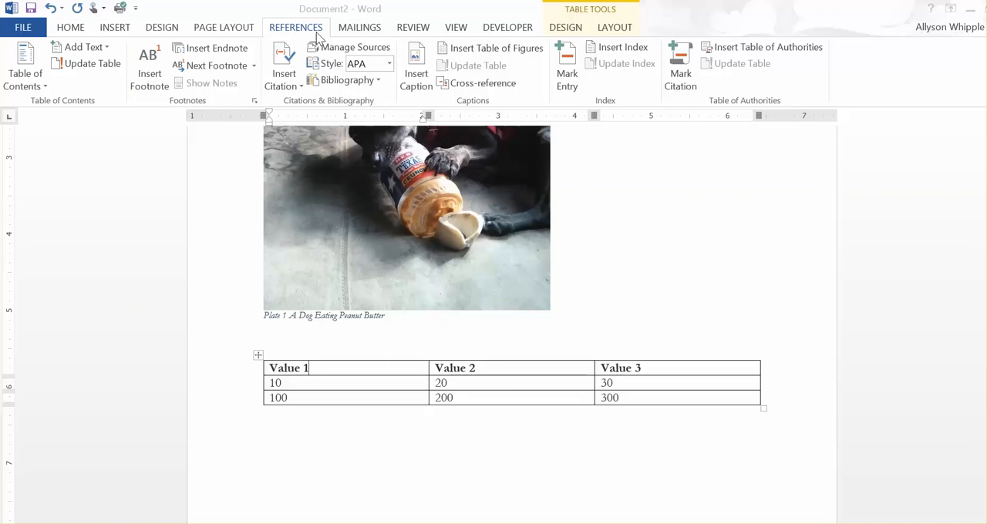
pyautogui.rightClick(391, 396)
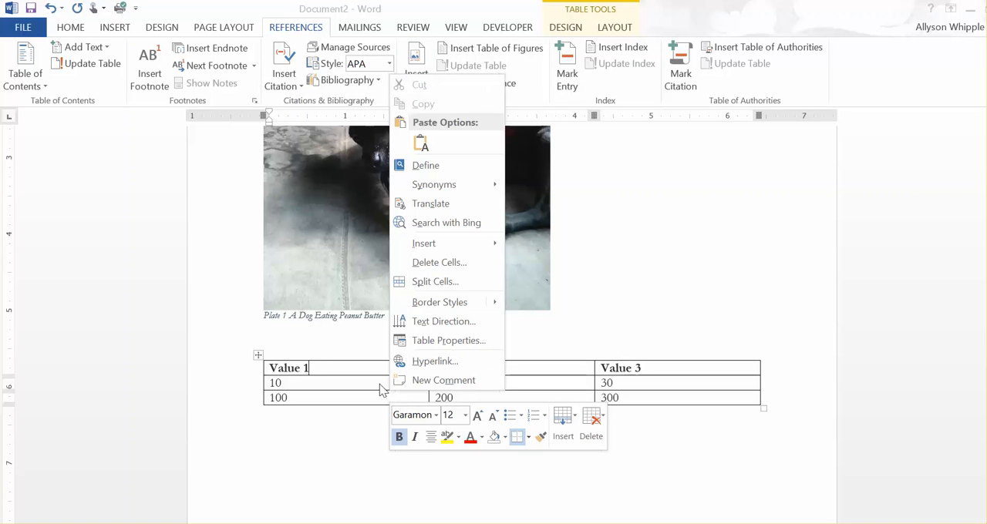
pyautogui.press('Escape')
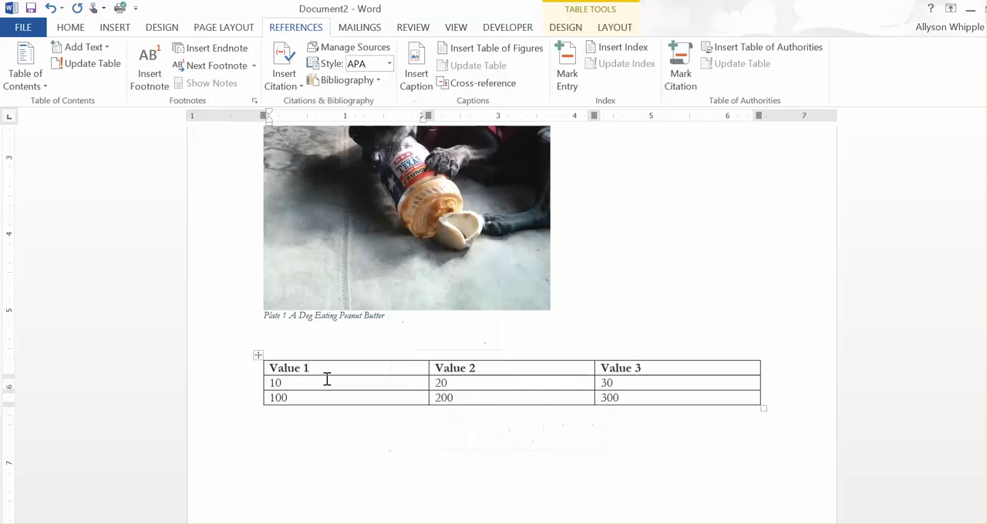
pyautogui.rightClick(327, 381)
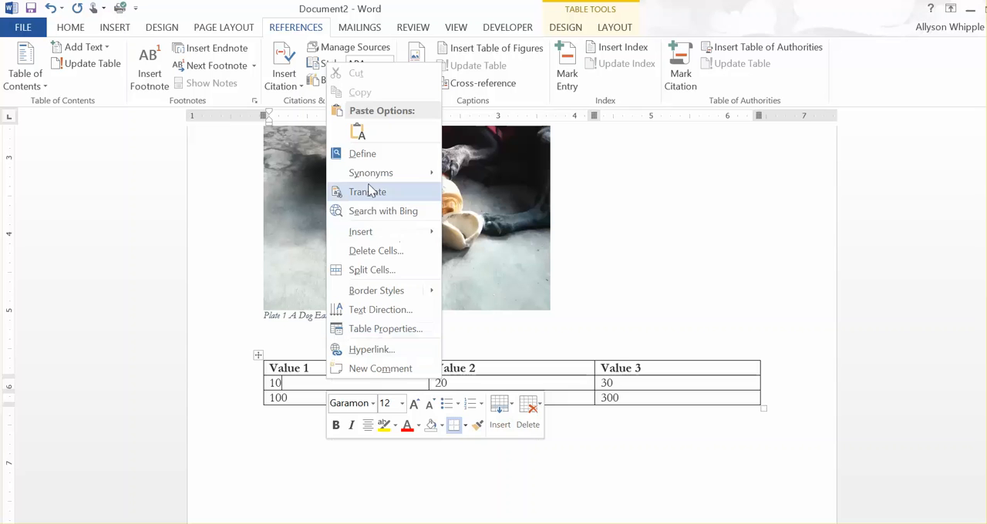
pyautogui.rightClick(522, 272)
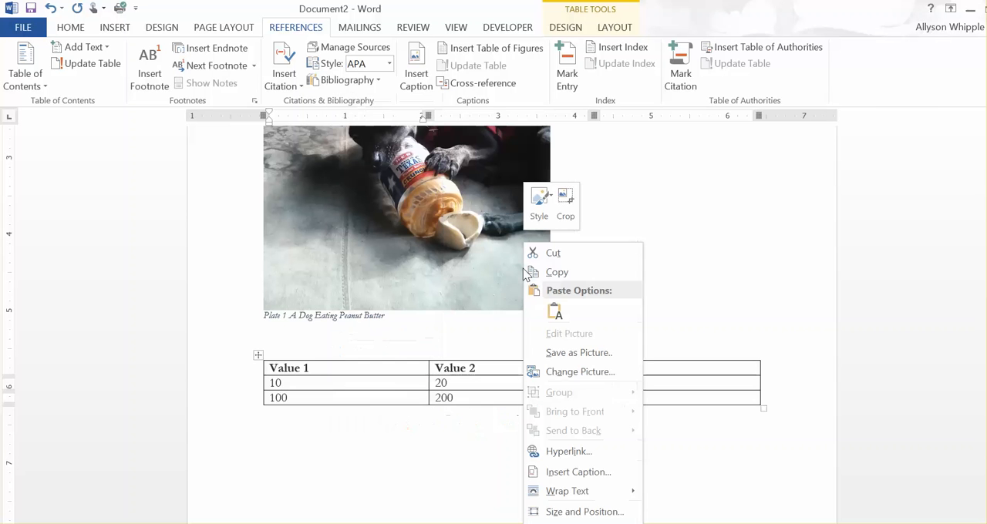
pyautogui.click(604, 471)
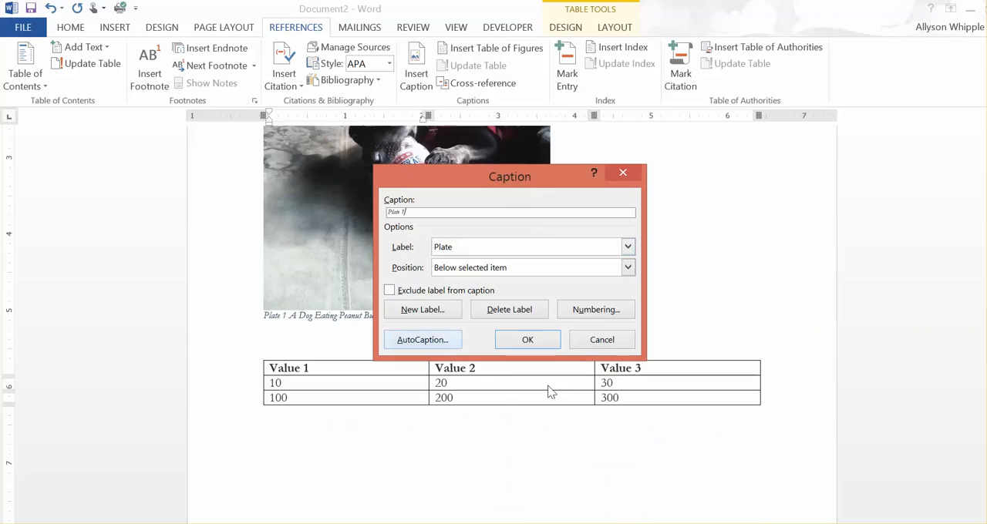
pyautogui.click(601, 340)
# Step: Start inserting a caption for the values table and set its label to Table
pyautogui.click(493, 381)
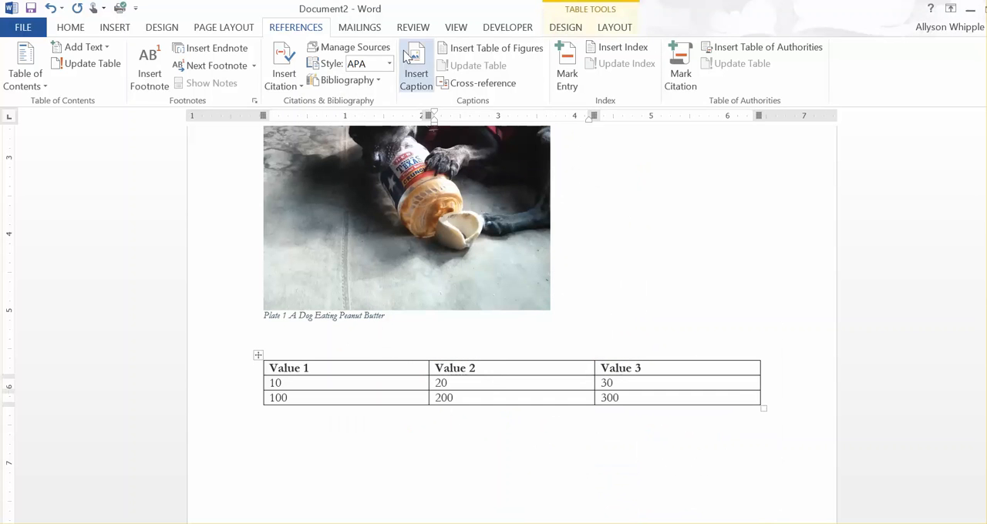
pyautogui.click(417, 75)
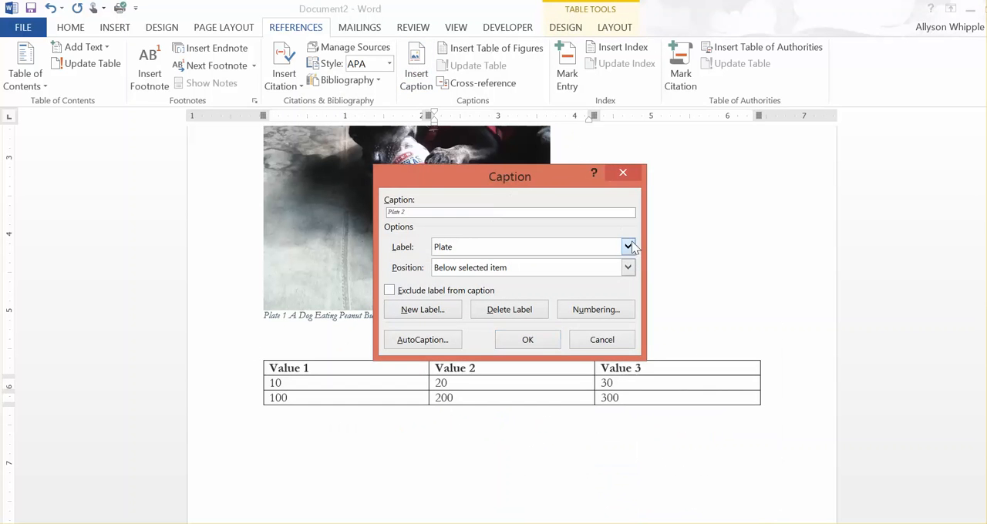
pyautogui.click(628, 246)
pyautogui.click(487, 308)
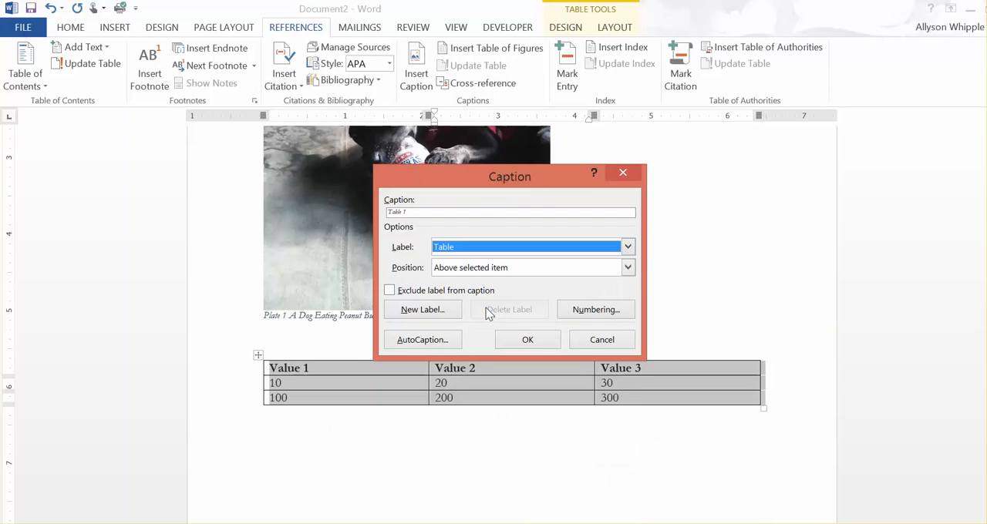
# Step: Insert the caption text "A Sample Table" above the selected table, with a space separating it from the table number
pyautogui.click(430, 213)
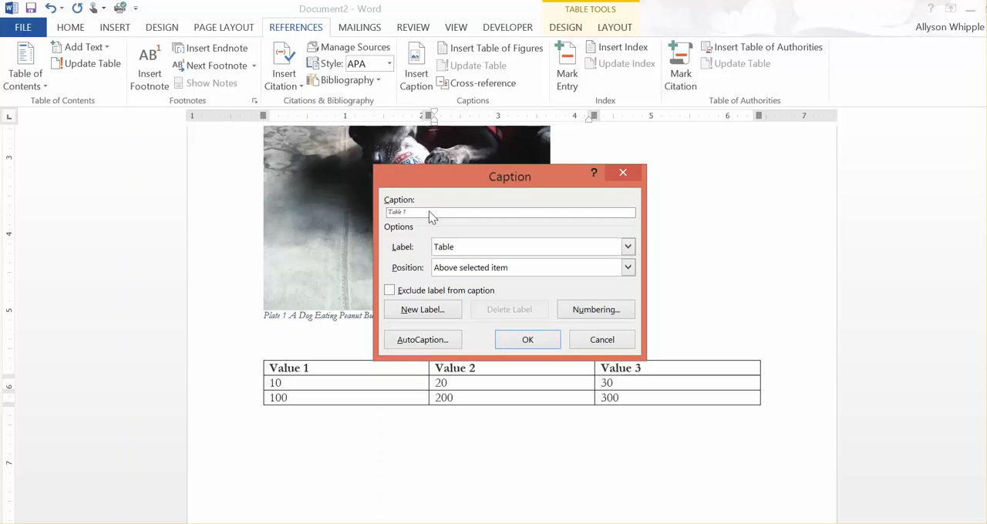
pyautogui.write('A Samplep Table')
pyautogui.click(506, 270)
pyautogui.click(488, 283)
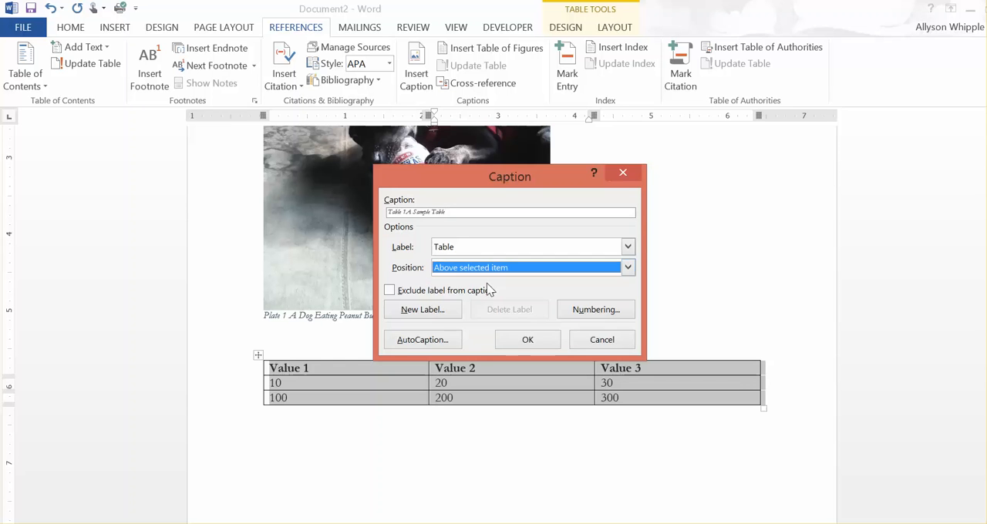
pyautogui.click(516, 339)
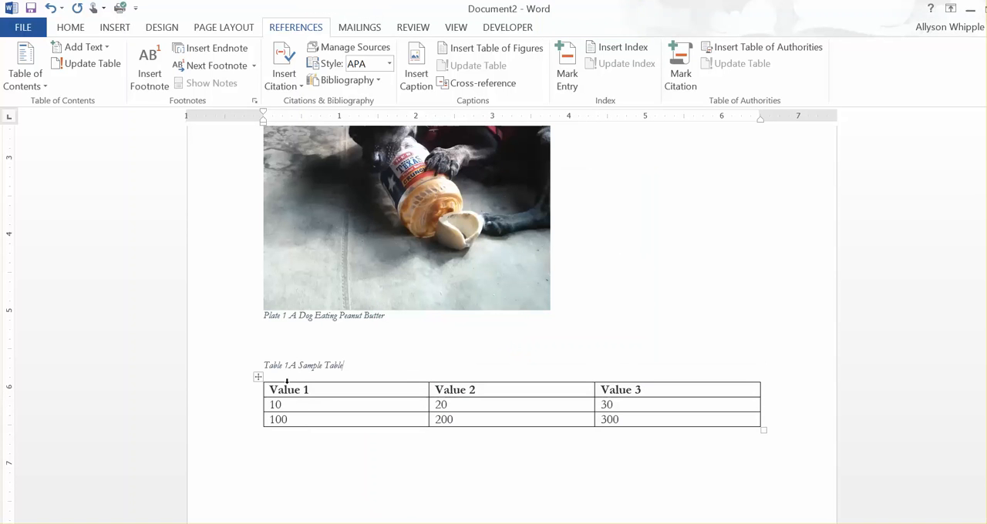
pyautogui.click(288, 366)
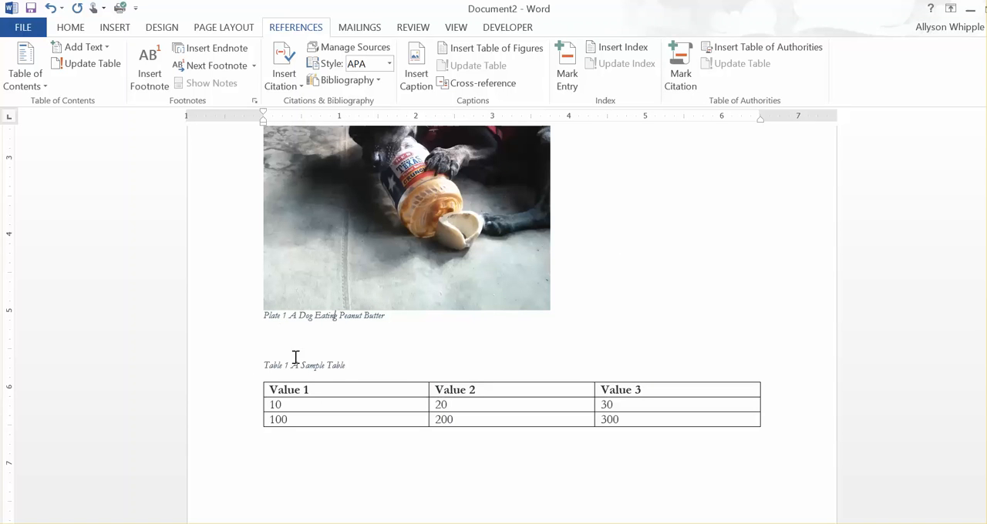
pyautogui.click(71, 27)
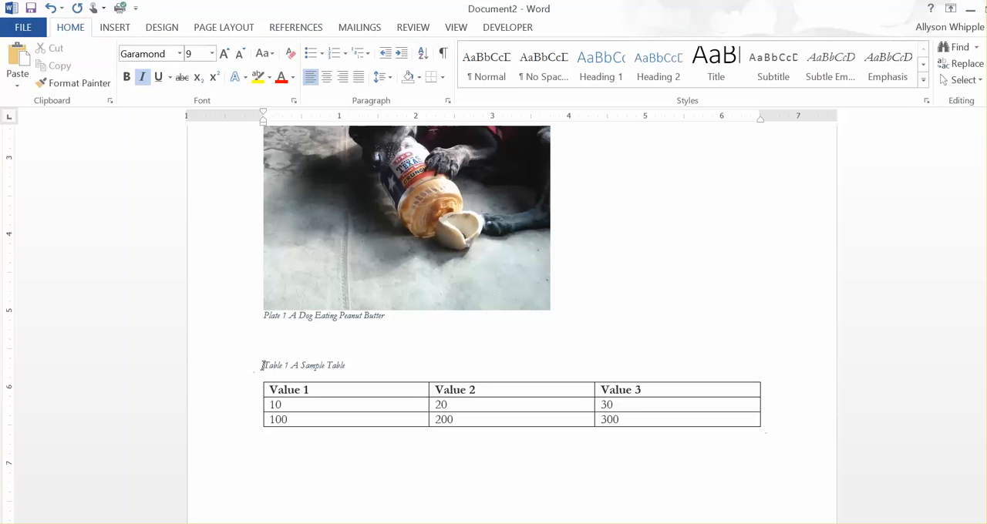
pyautogui.moveTo(262, 366); pyautogui.dragTo(346, 367)
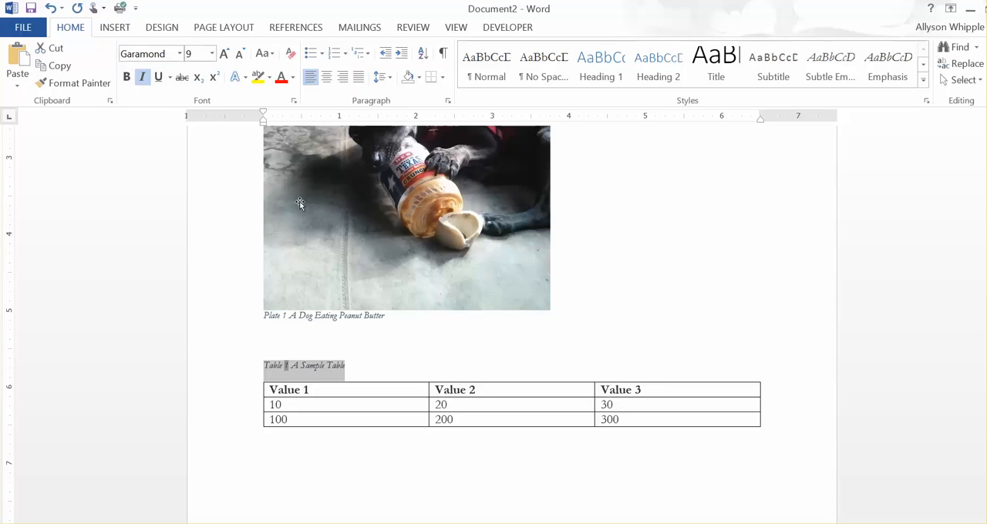
pyautogui.click(439, 404)
pyautogui.click(402, 366)
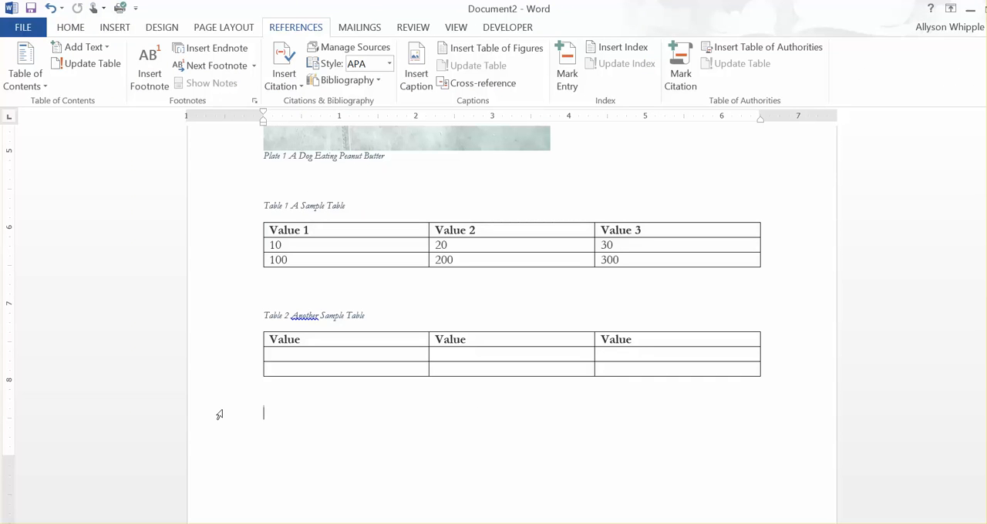
# Step: Delete the second sample table together with its caption "Table 2 Another Sample Table"
pyautogui.click(268, 314)
pyautogui.moveTo(269, 315); pyautogui.dragTo(865, 391)
pyautogui.press('Delete')
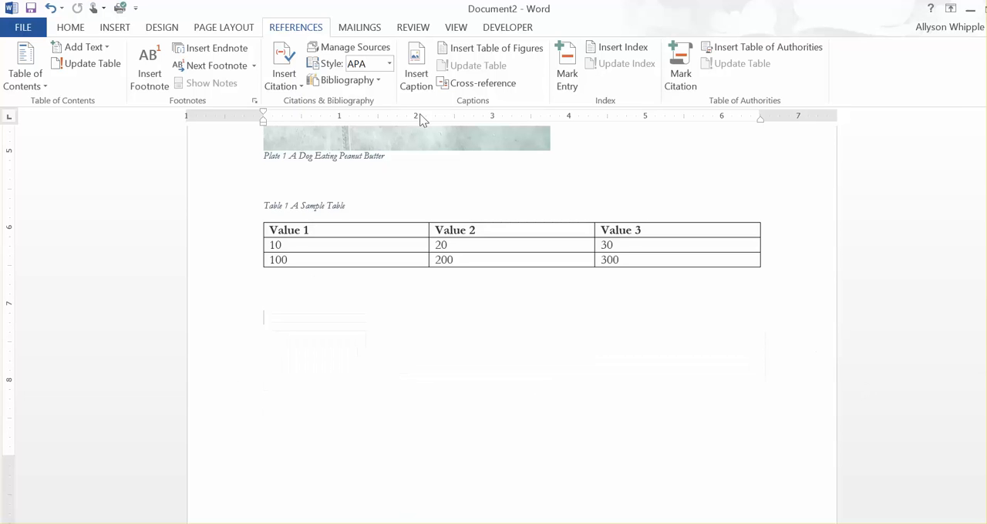
# Step: Put the cut second table and its caption on a new page using a page break, and add another page break after it
pyautogui.click(112, 28)
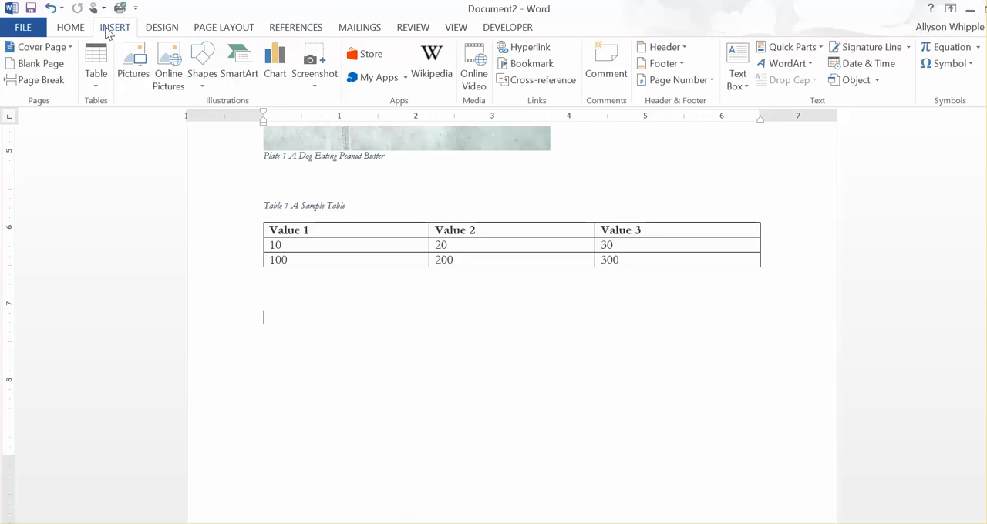
pyautogui.click(40, 80)
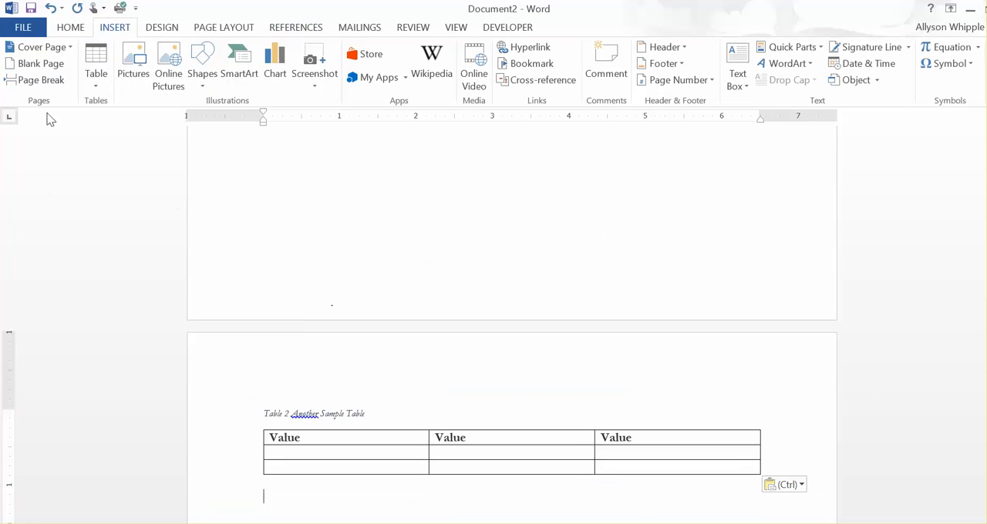
pyautogui.click(39, 80)
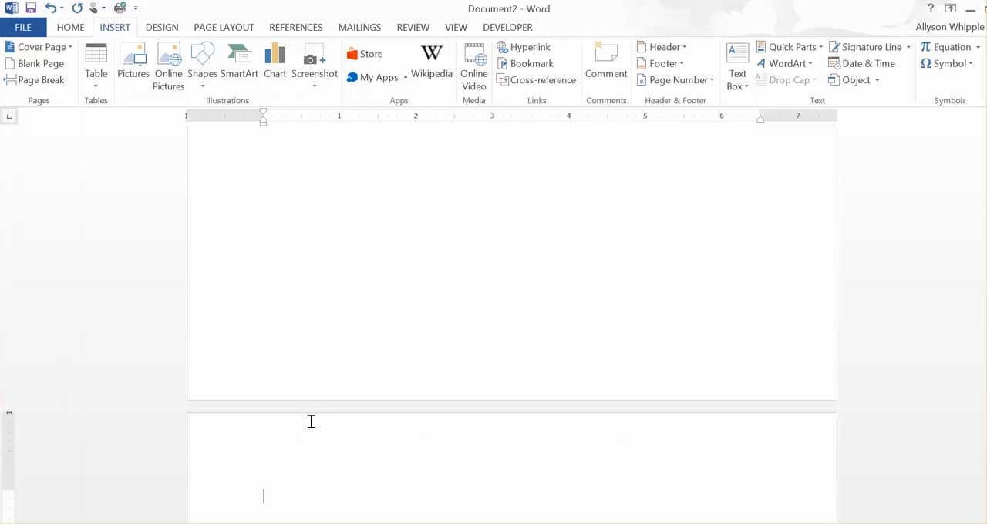
# Step: Start inserting a table of figures on the new blank page and review its tab leader options, keeping the dotted leader
pyautogui.click(297, 27)
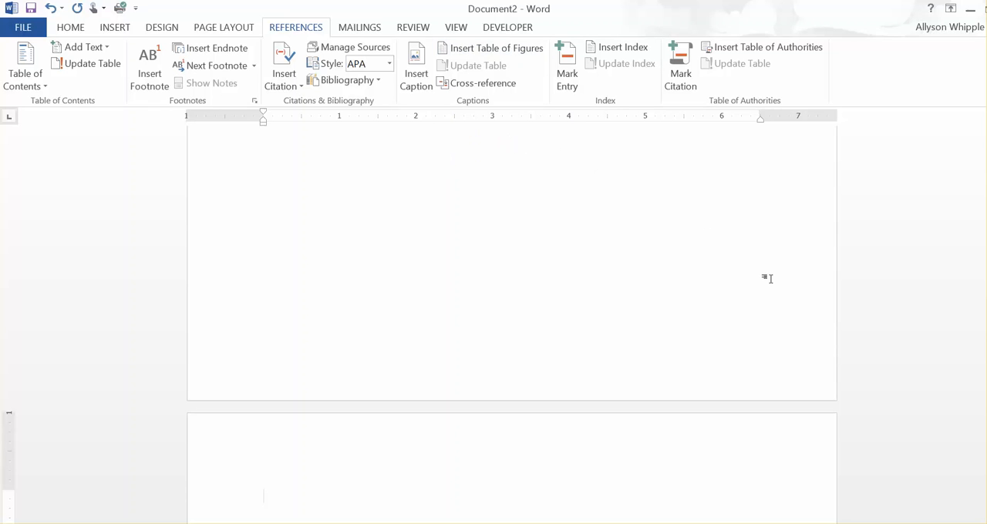
pyautogui.click(496, 49)
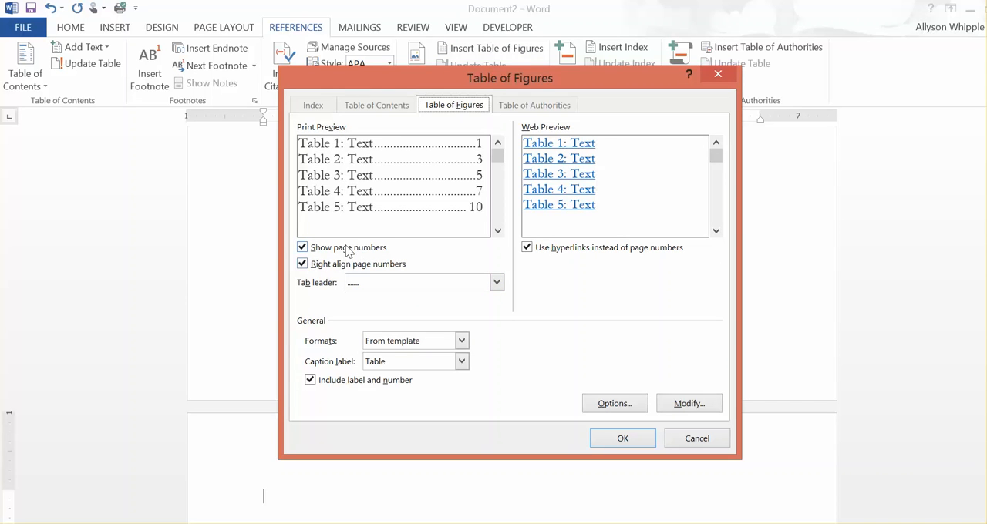
pyautogui.click(496, 282)
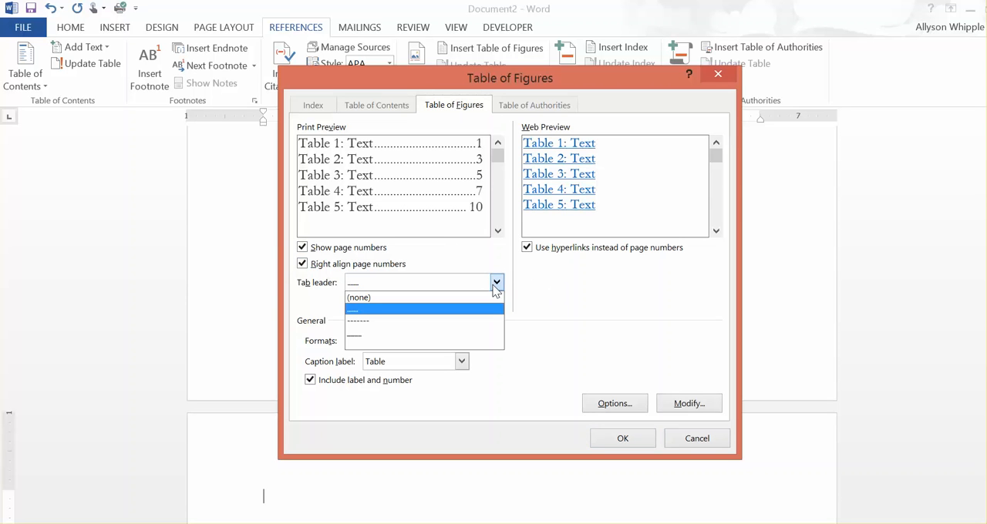
pyautogui.click(497, 284)
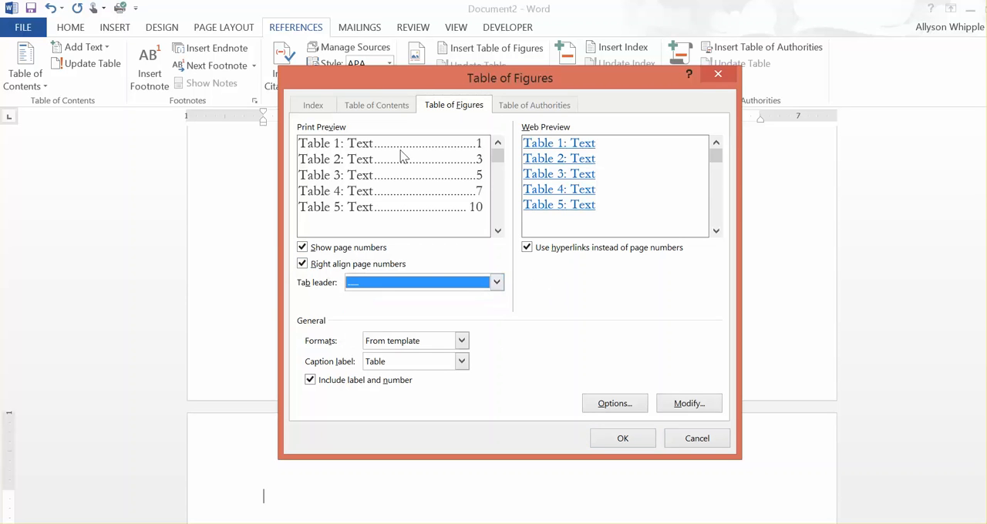
# Step: Preview the Classic, Distinctive and Centered formats for the table of figures, and set the format back to From template
pyautogui.click(461, 341)
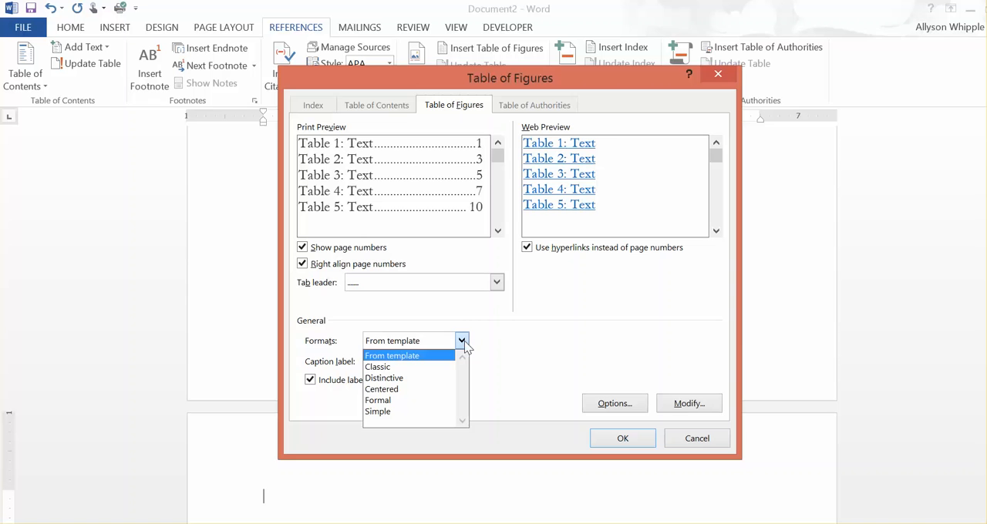
pyautogui.click(426, 367)
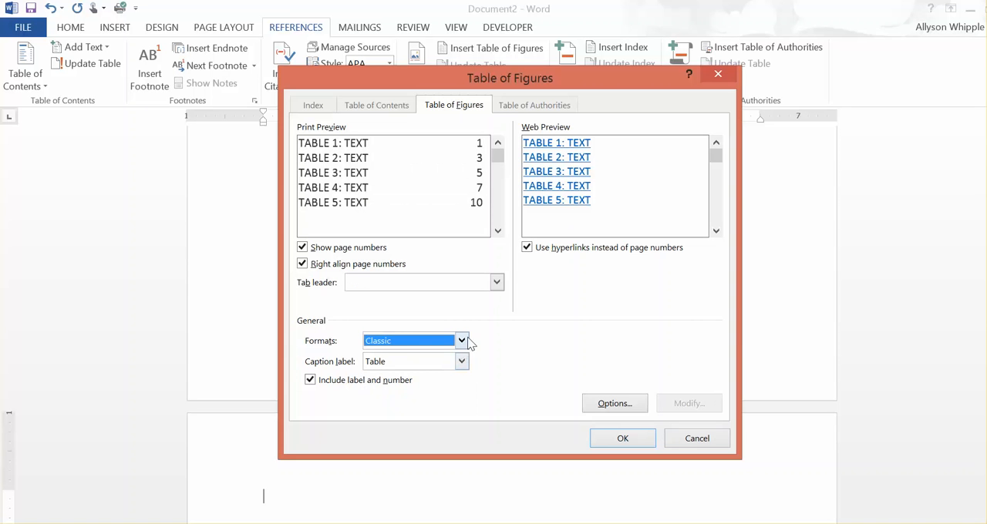
pyautogui.click(461, 341)
pyautogui.click(422, 377)
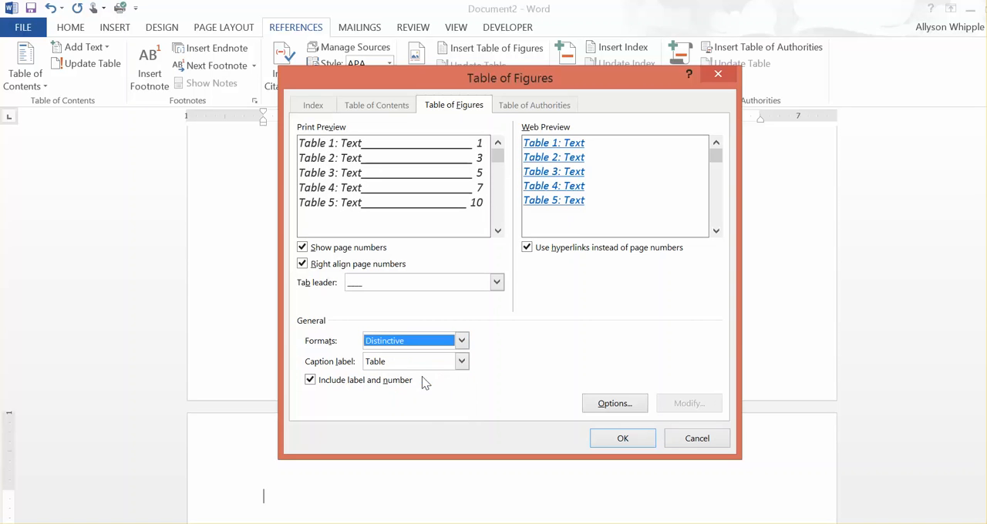
pyautogui.click(461, 341)
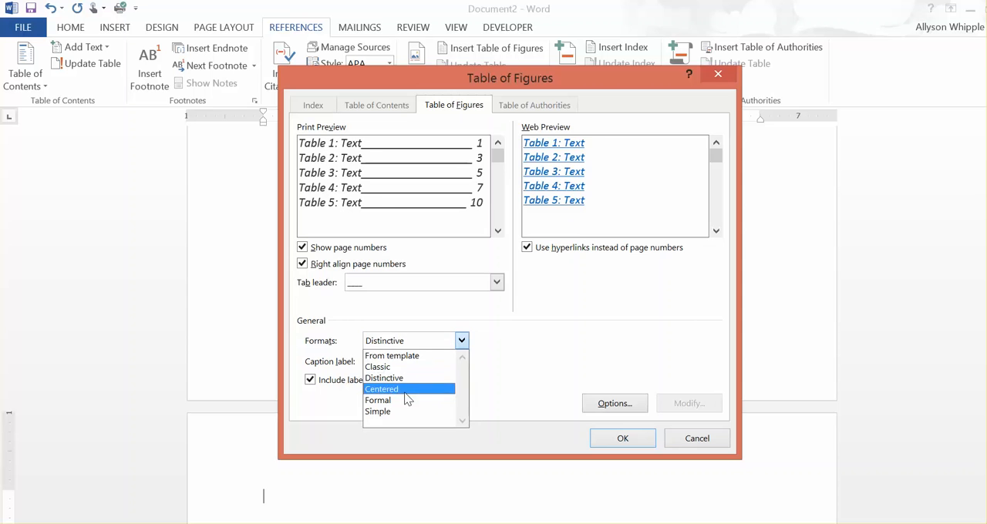
pyautogui.click(406, 390)
pyautogui.click(461, 341)
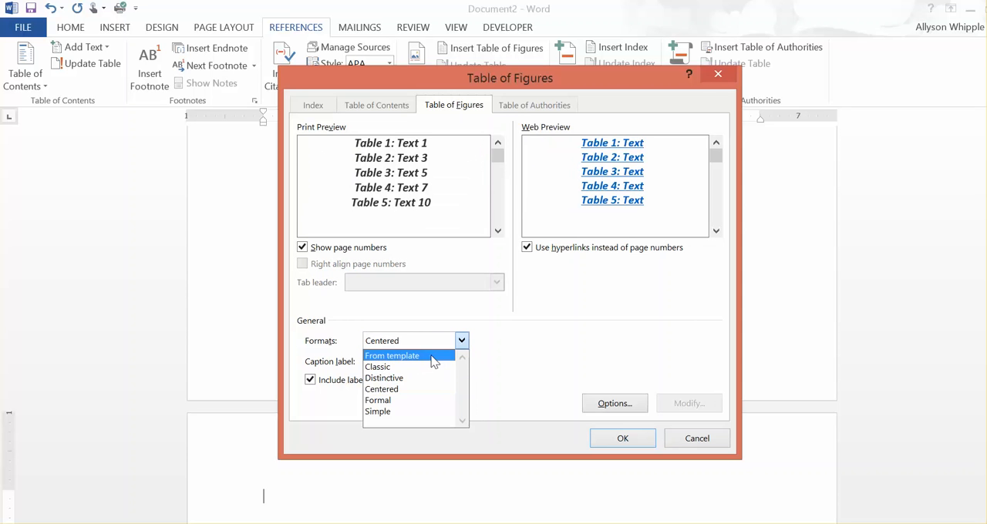
pyautogui.click(432, 356)
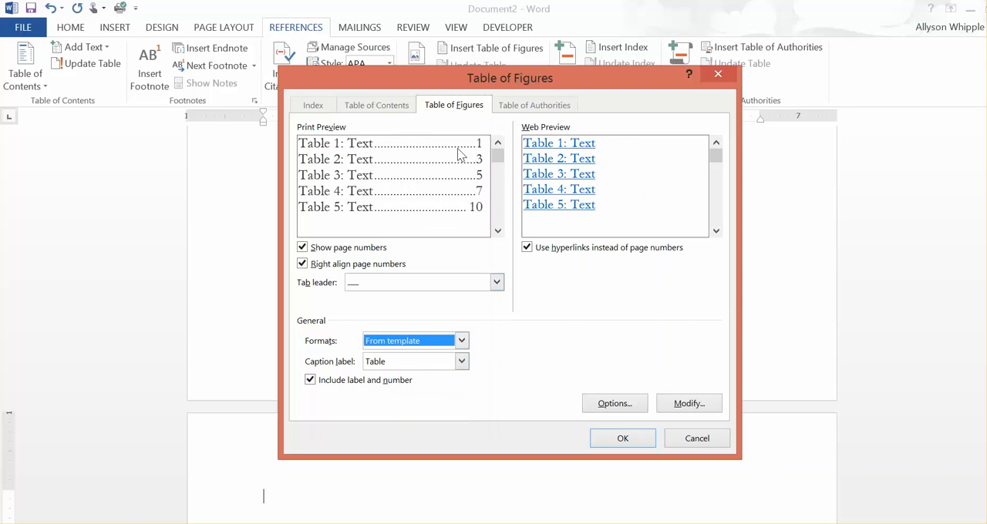
# Step: Set the caption label to Table and insert the table of figures on the blank last page
pyautogui.click(461, 361)
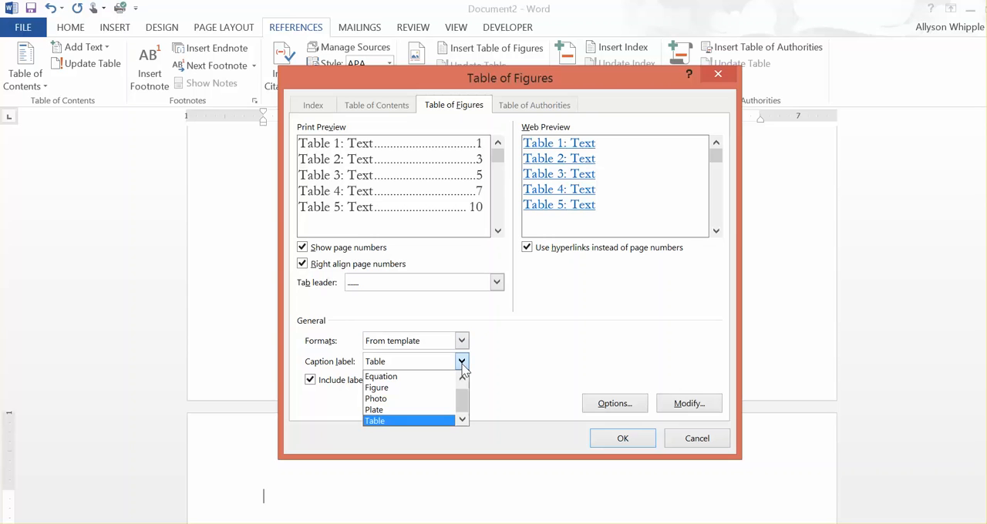
pyautogui.click(390, 420)
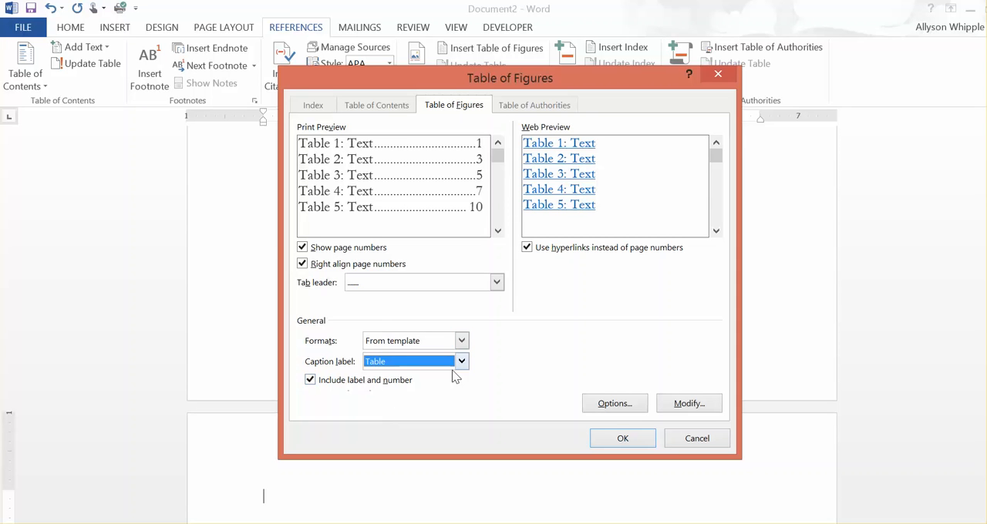
pyautogui.click(623, 438)
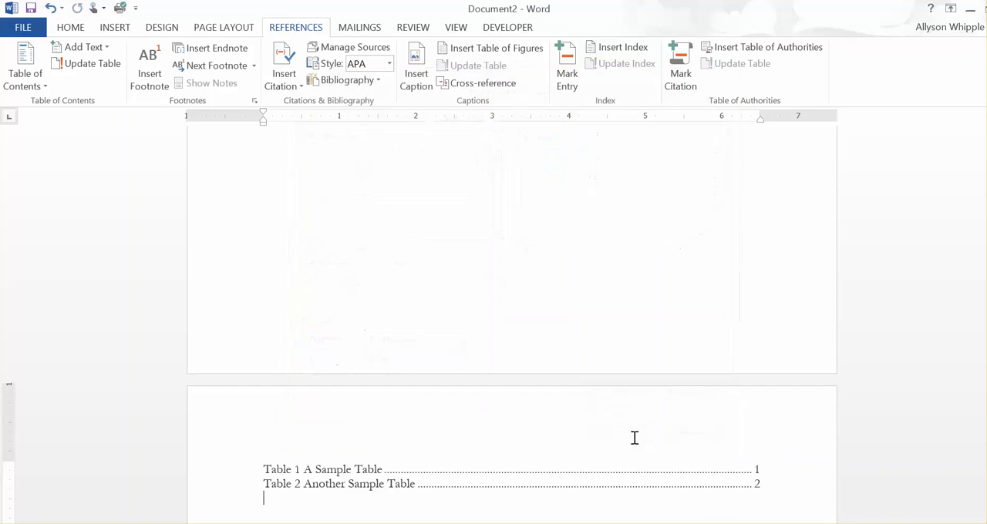